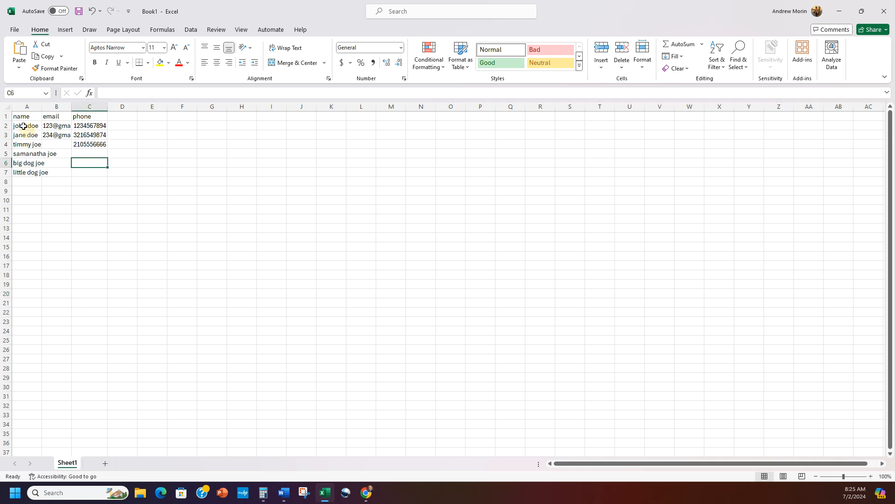
# Step: Select the whole contact worksheet using the Select All corner button above row 1
pyautogui.click(9, 109)
pyautogui.click(8, 109)
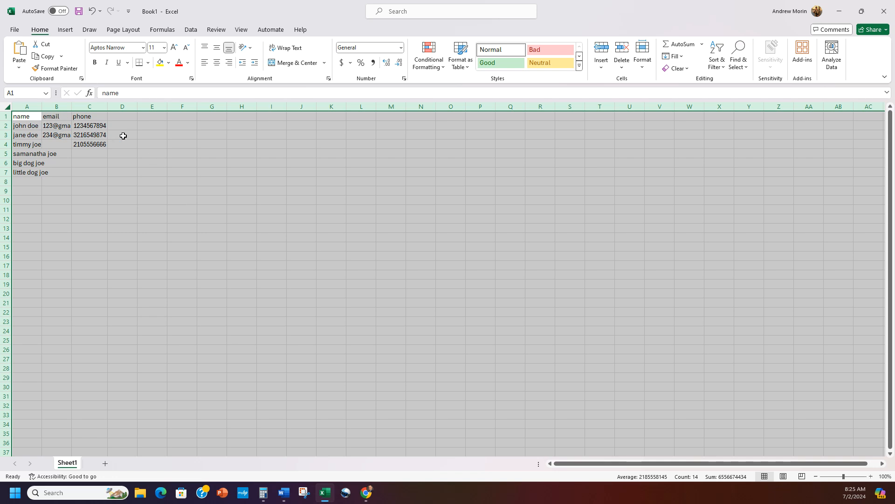
# Step: AutoFit columns A to C so the full email addresses show, then deselect the sheet
pyautogui.doubleClick(71, 106)
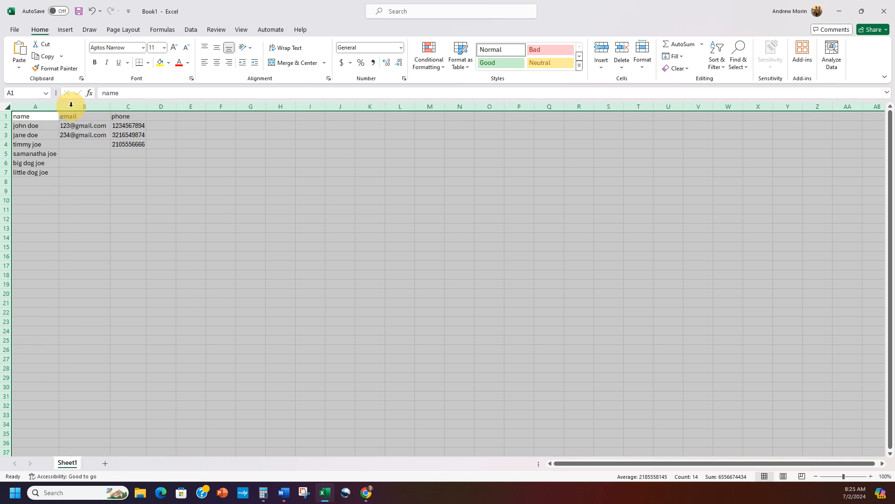
pyautogui.click(216, 218)
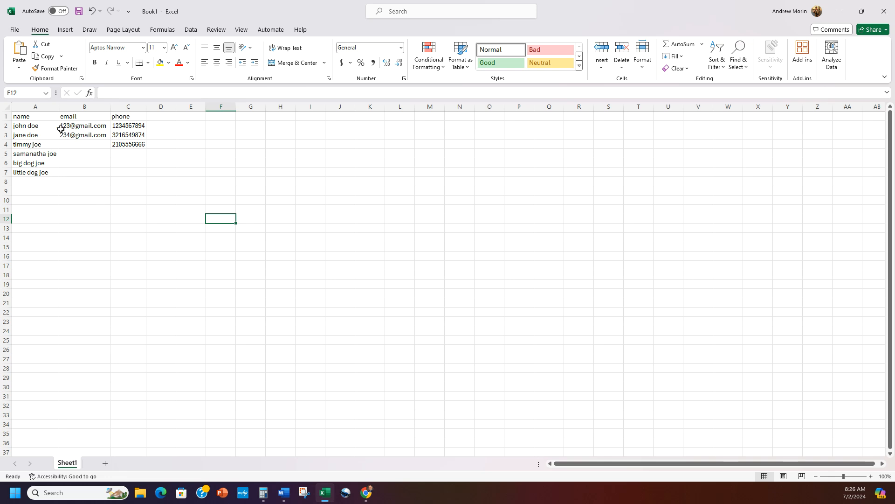
# Step: Insert a blank column B before the emails and head it 'last name'
pyautogui.click(85, 107)
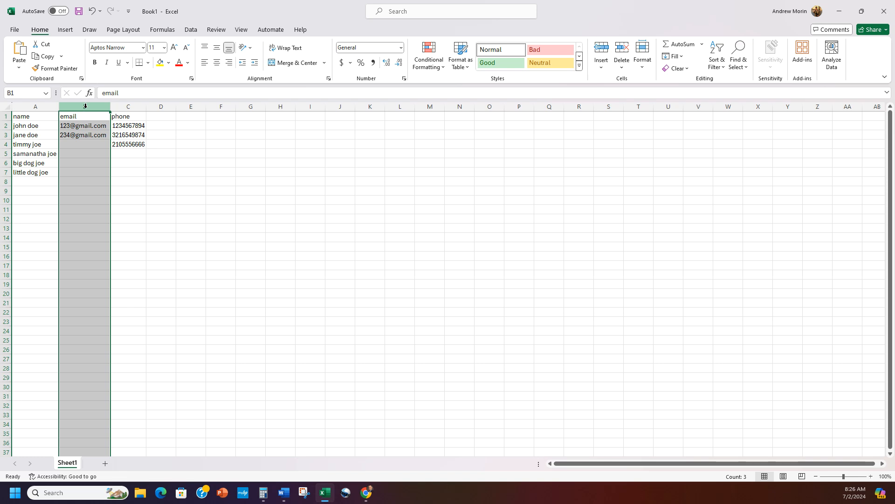
pyautogui.rightClick(86, 106)
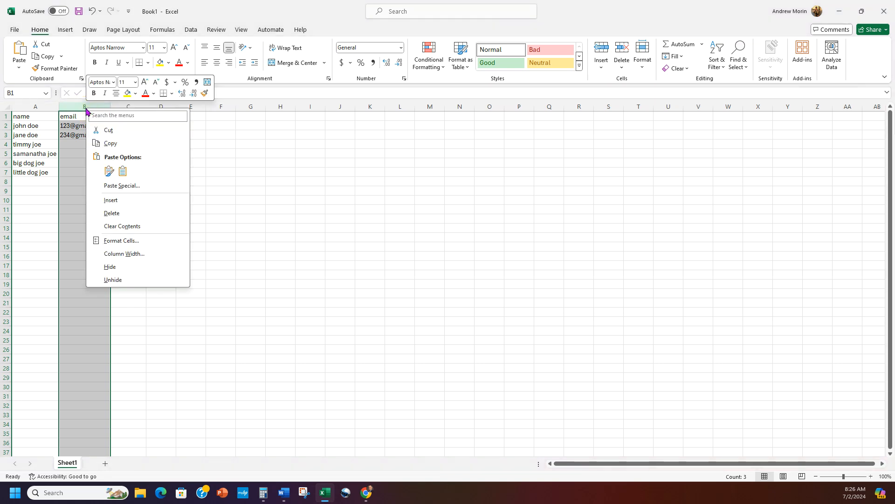
pyautogui.click(118, 200)
pyautogui.click(84, 170)
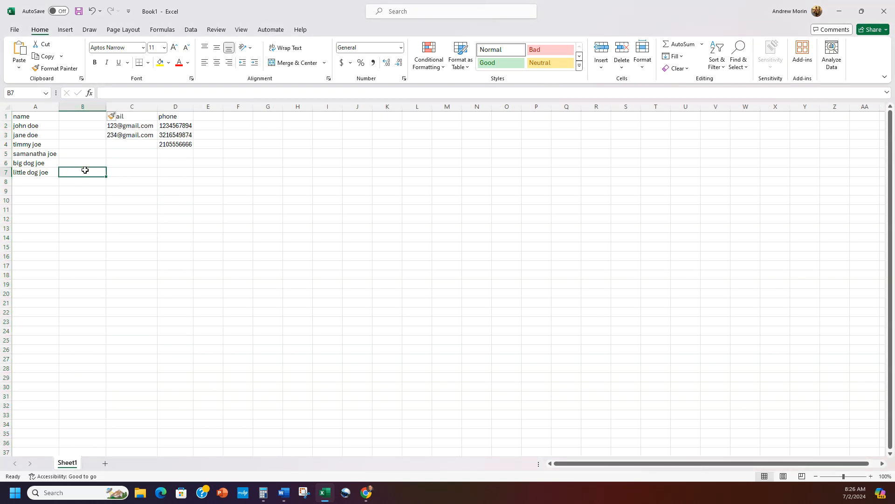
pyautogui.click(79, 114)
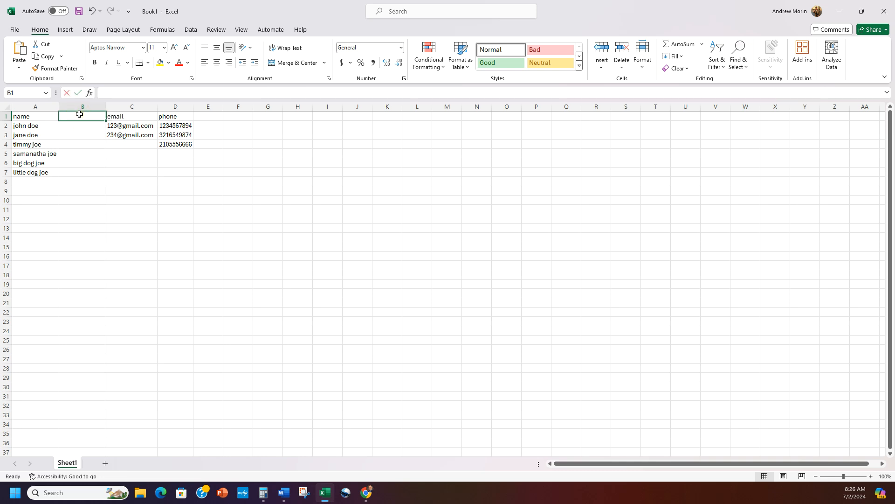
pyautogui.write('las')
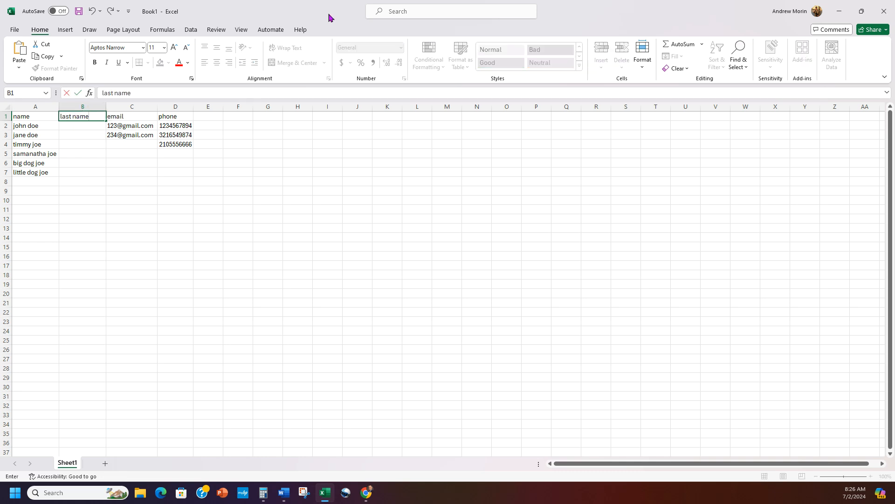
pyautogui.write('t name')
pyautogui.moveTo(32, 125); pyautogui.dragTo(34, 117)
# Step: Rename the A1 and B1 headers to first_name and last_name
pyautogui.click(46, 118)
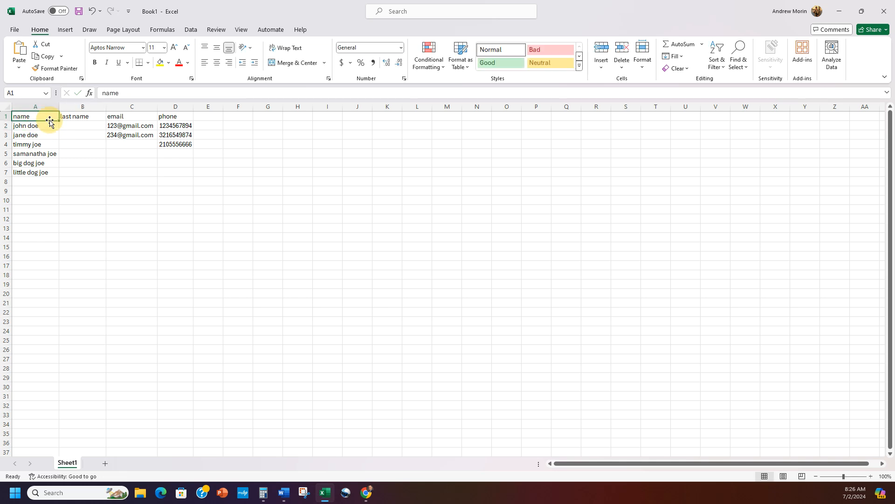
pyautogui.click(104, 93)
pyautogui.write('first_')
pyautogui.click(98, 116)
pyautogui.click(116, 93)
pyautogui.press('BackSpace')
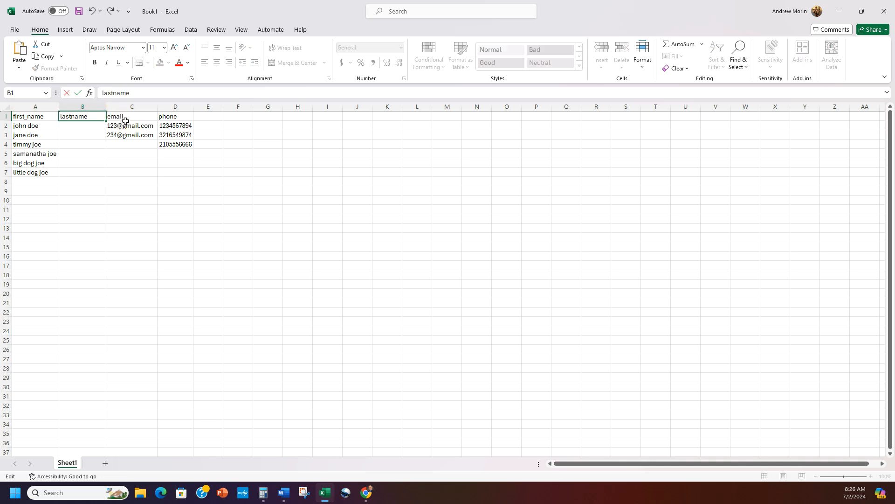
pyautogui.write('_')
pyautogui.click(127, 181)
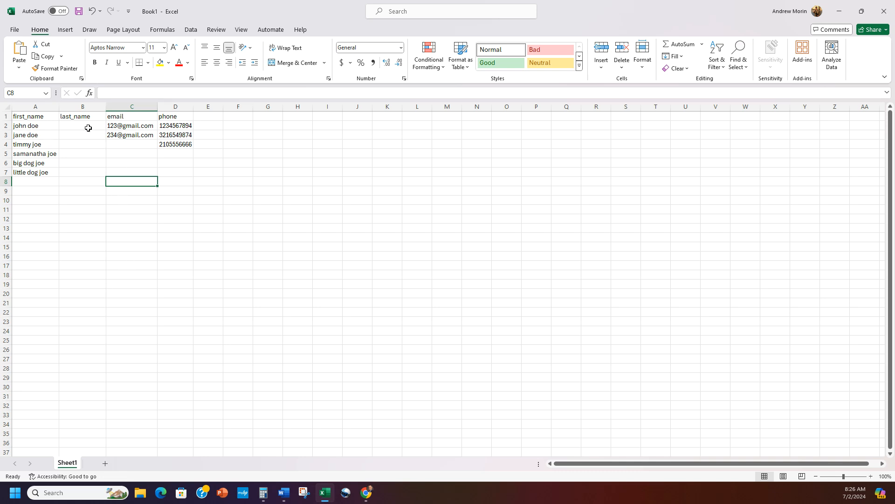
# Step: Enter sample surnames in B2 and B3, then Flash Fill the remaining last_name cells
pyautogui.click(74, 124)
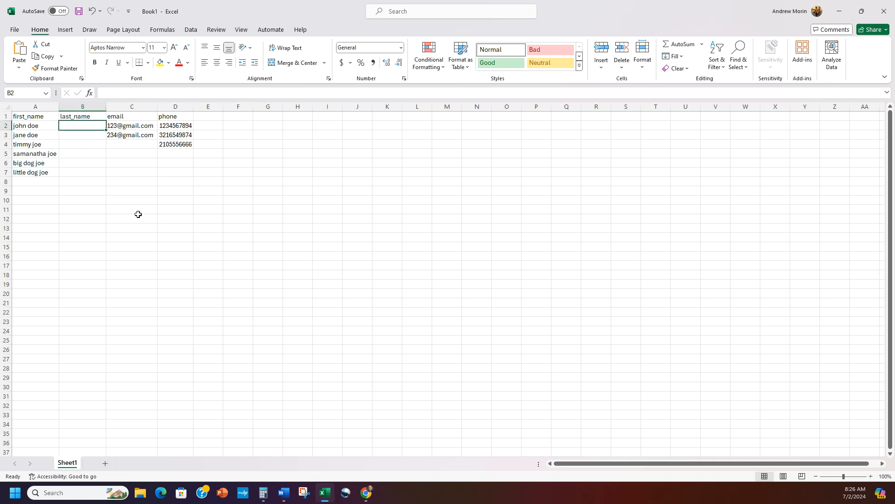
pyautogui.write('doe')
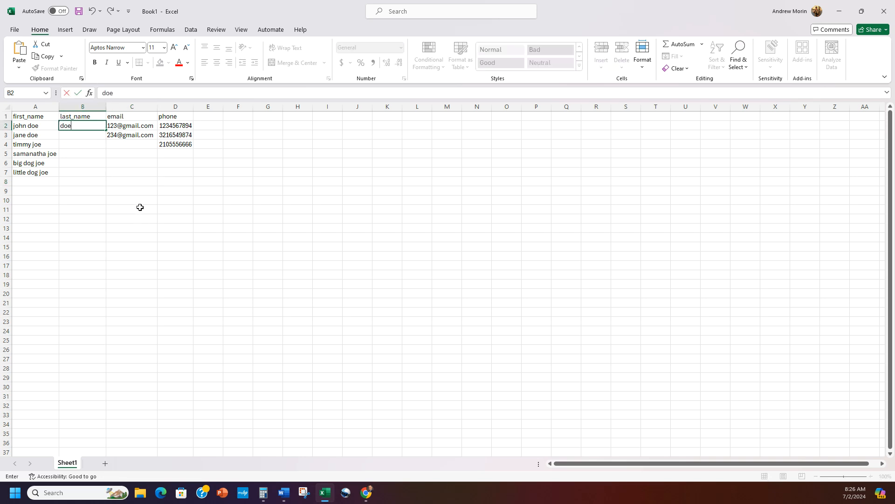
pyautogui.click(82, 139)
pyautogui.write('doe')
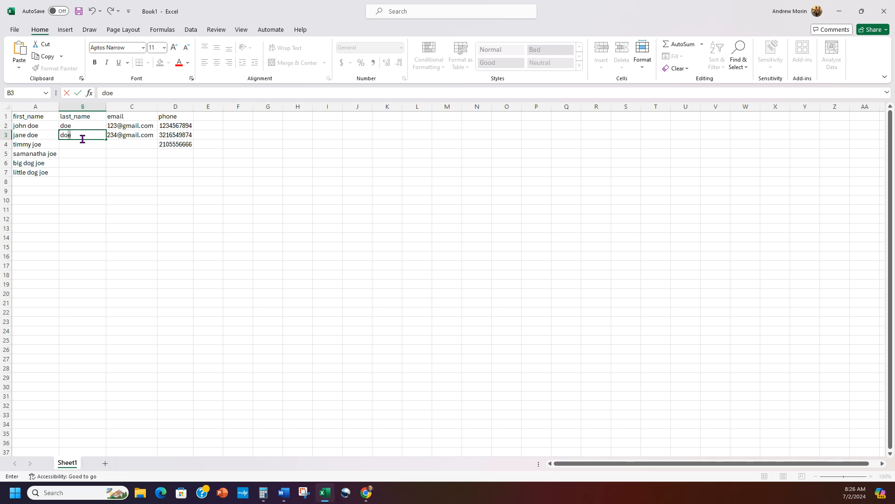
pyautogui.click(78, 145)
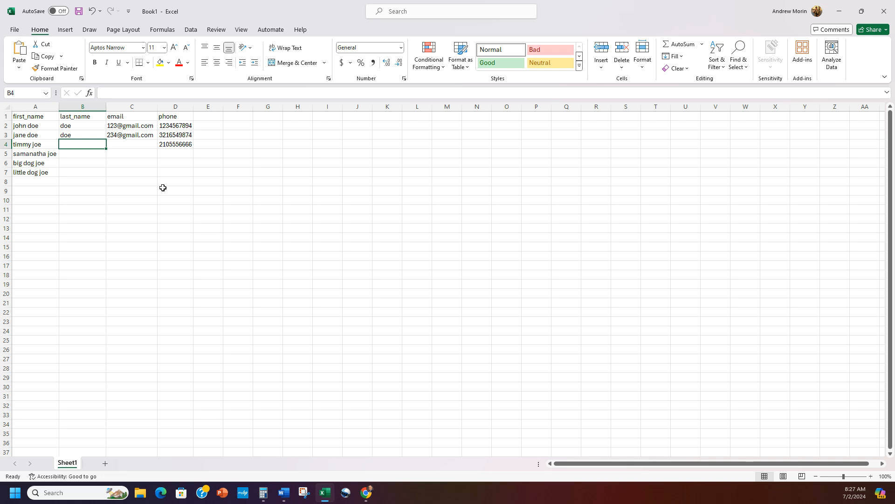
pyautogui.hotkey('ctrl', 'e')
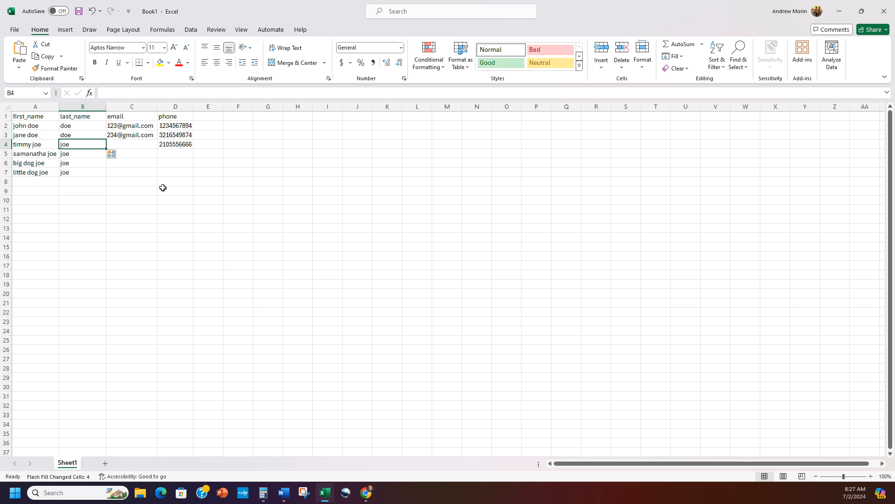
pyautogui.click(162, 199)
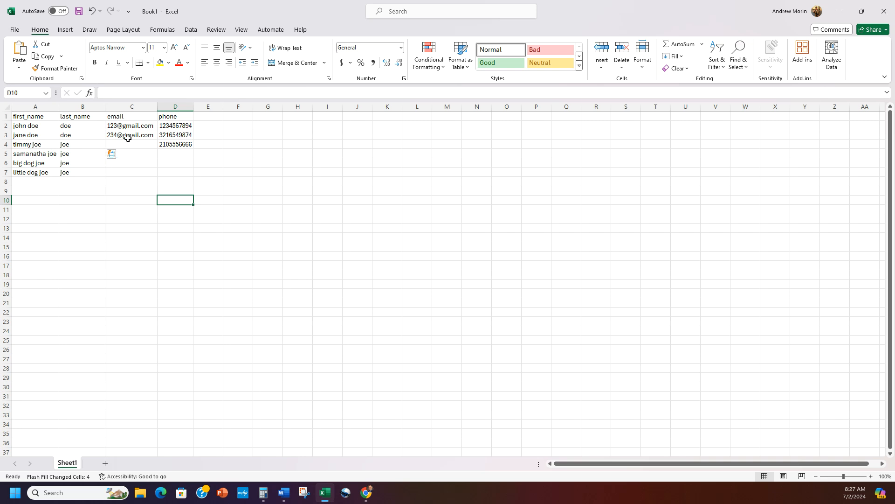
pyautogui.click(181, 117)
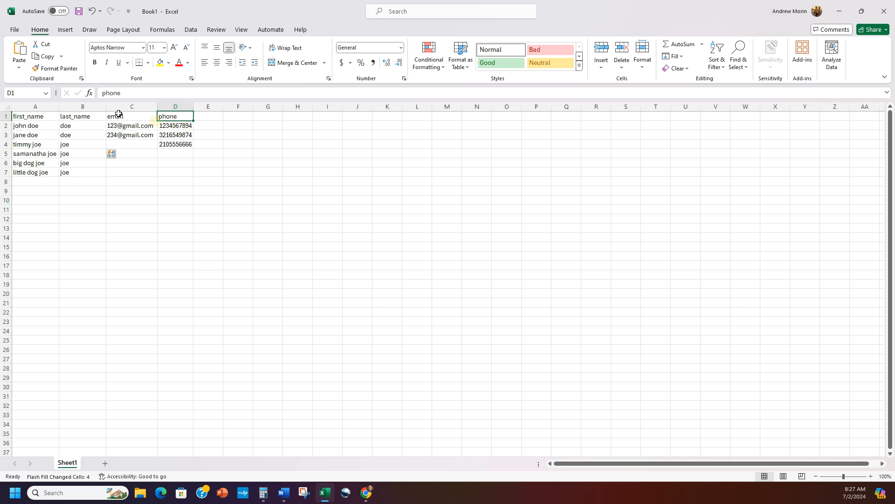
# Step: Rename the phone header to cell_phone_1 and widen column D to fit it
pyautogui.click(103, 93)
pyautogui.write('cell_')
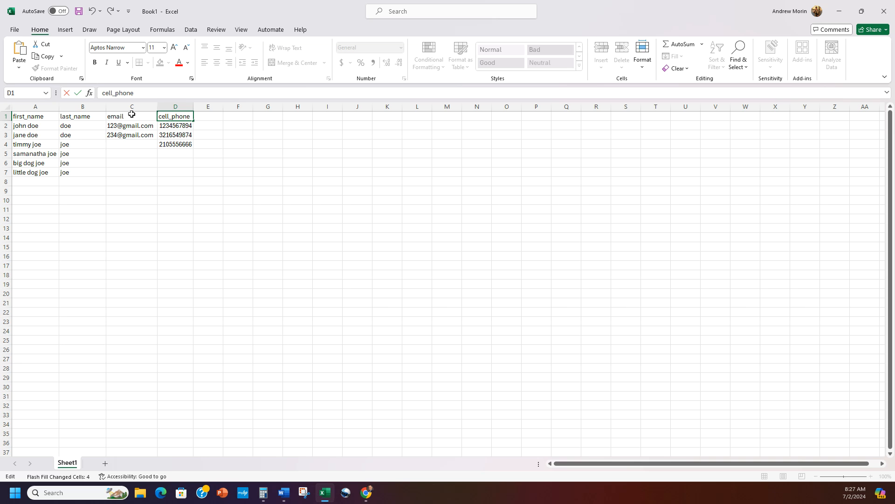
pyautogui.write('_1')
pyautogui.rightClick(178, 144)
pyautogui.press('Escape')
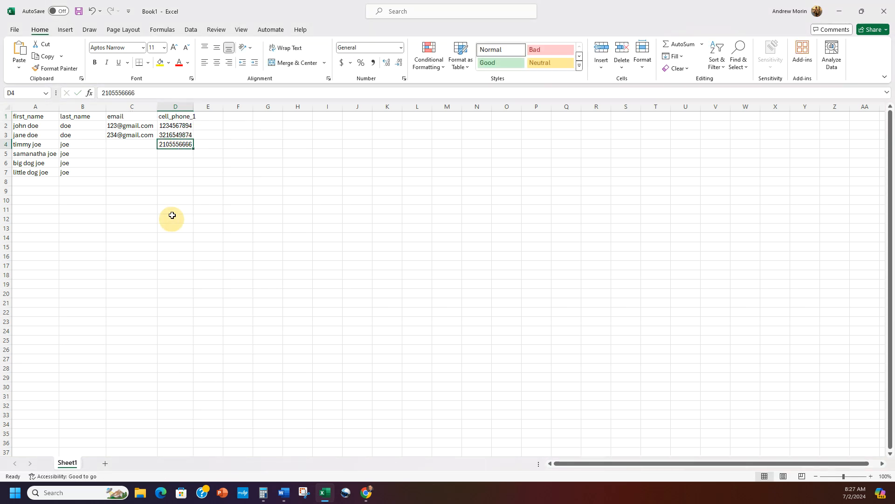
pyautogui.doubleClick(193, 106)
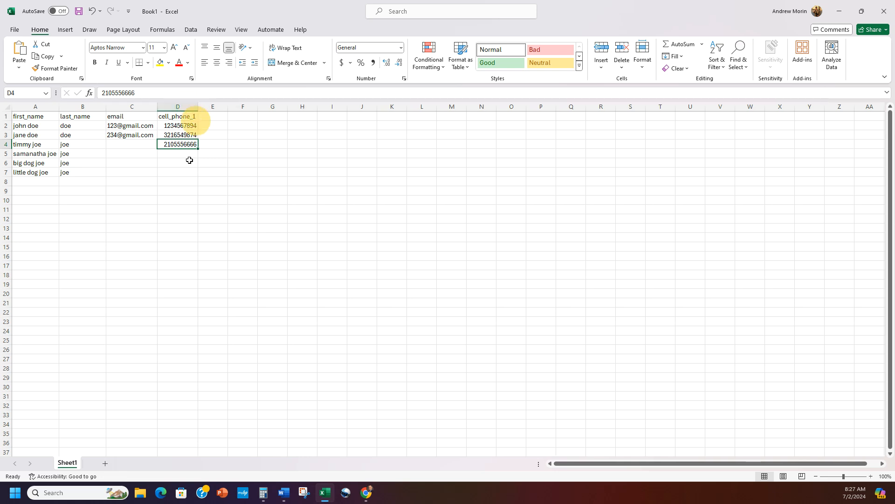
pyautogui.click(13, 31)
pyautogui.click(19, 172)
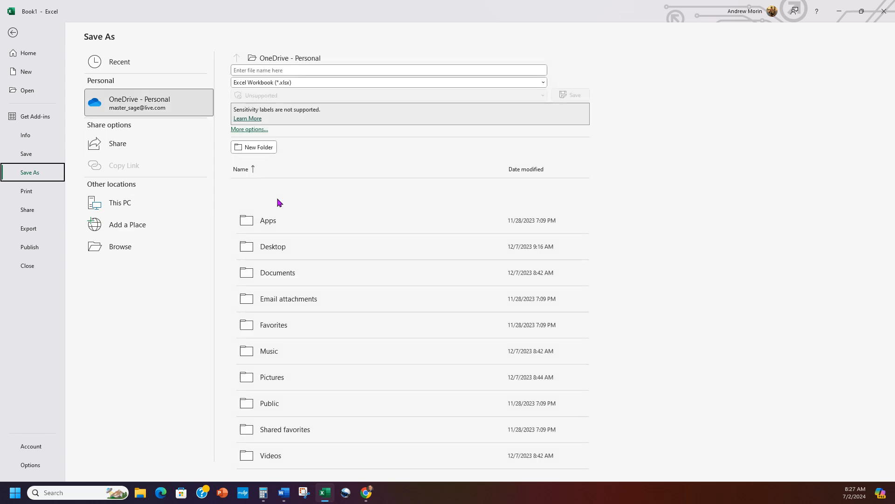
# Step: Save the sheet as CSV UTF-8 file 'test file.csv' in Downloads
pyautogui.click(290, 83)
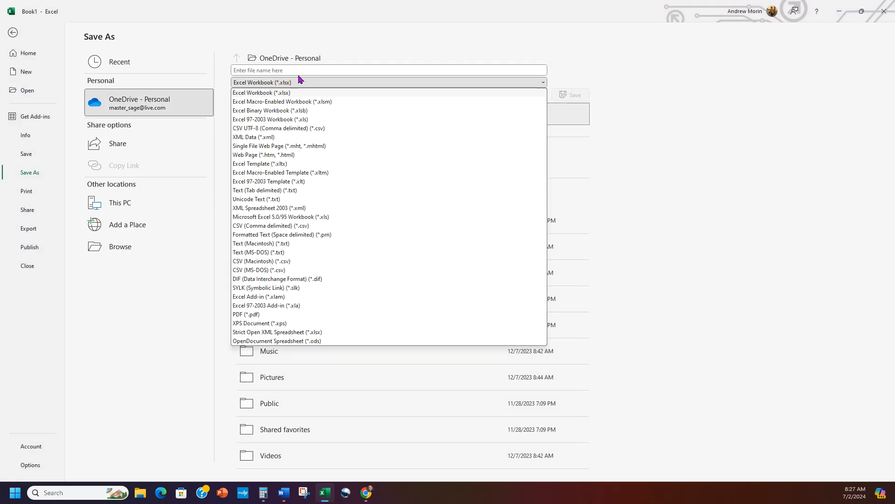
pyautogui.click(340, 58)
pyautogui.click(336, 83)
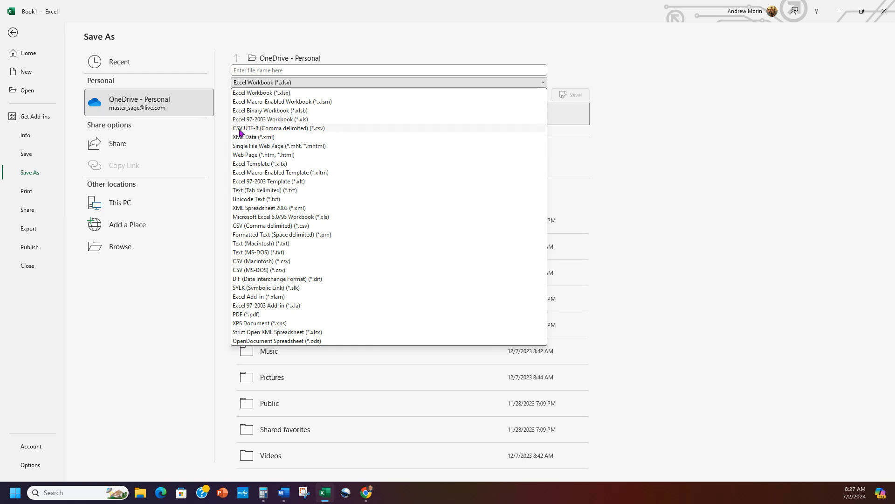
pyautogui.click(297, 130)
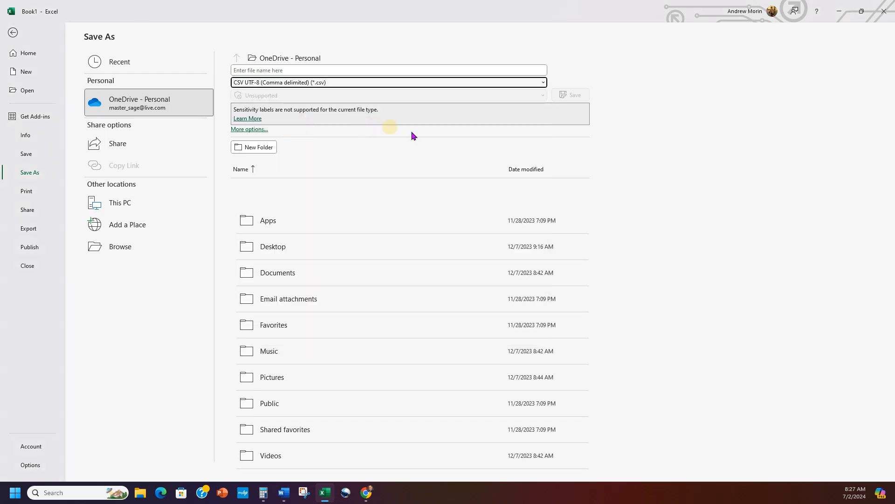
pyautogui.click(351, 68)
pyautogui.write('t')
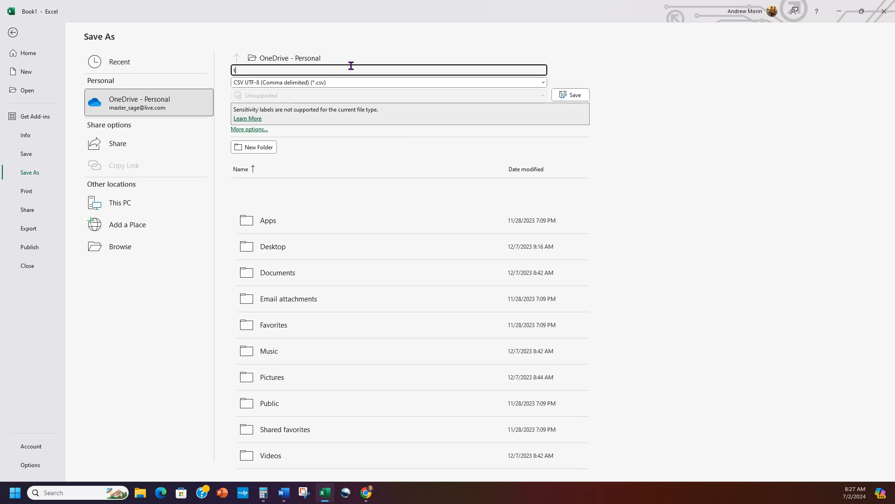
pyautogui.write('est file')
pyautogui.click(126, 246)
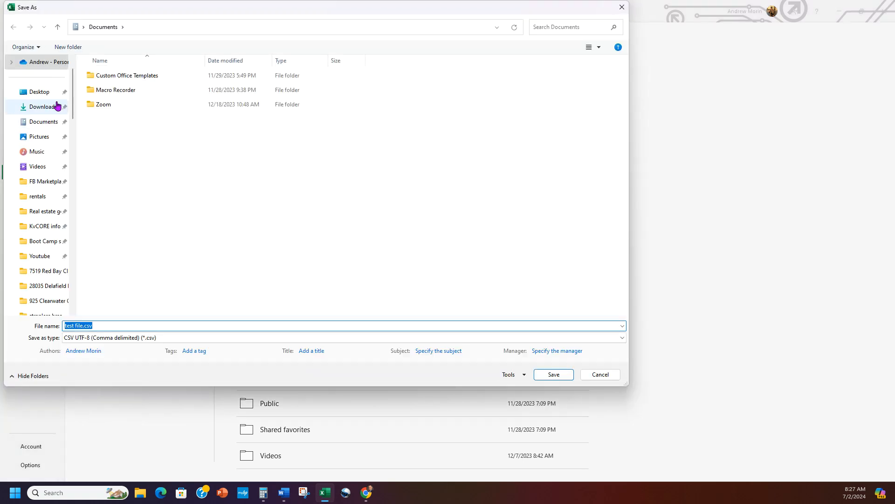
pyautogui.click(56, 106)
pyautogui.click(554, 374)
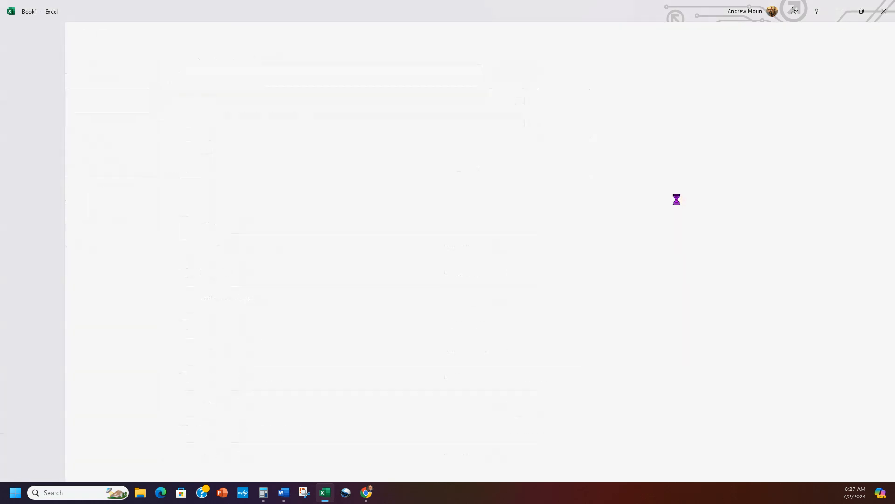
# Step: Close the Excel workbook
pyautogui.rightClick(682, 219)
pyautogui.click(543, 198)
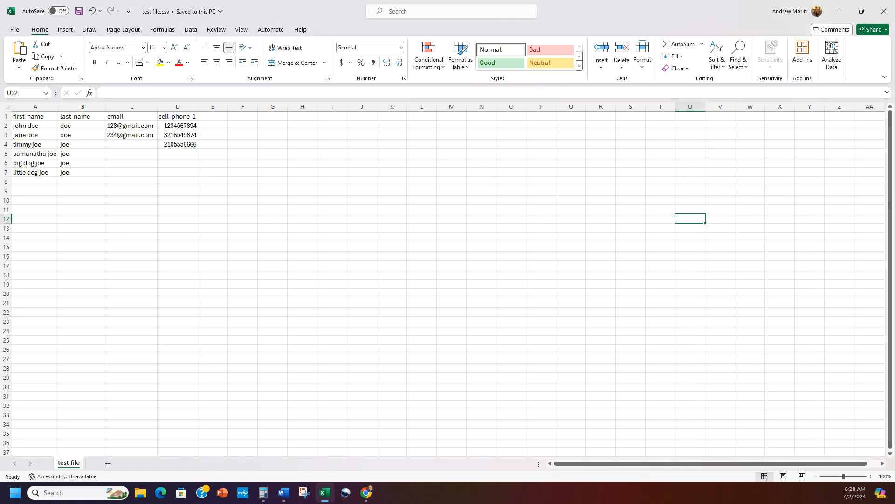
pyautogui.click(884, 14)
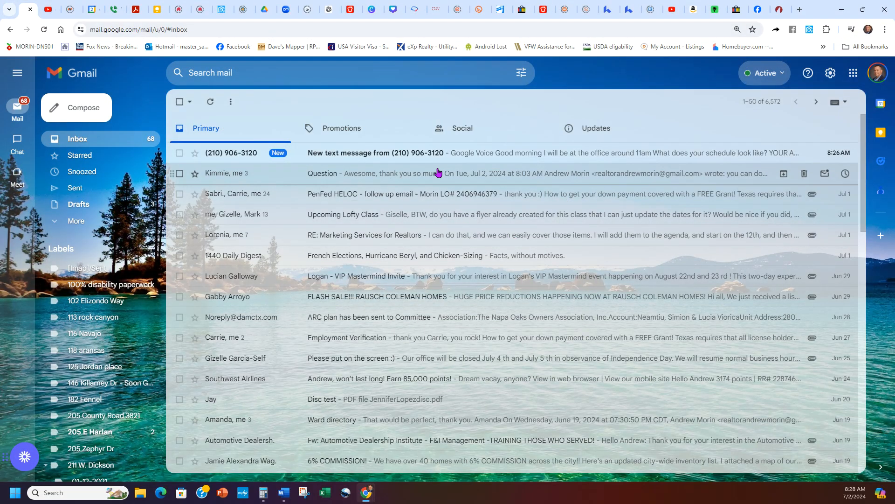
# Step: Switch to the kvCORE tab in Chrome and close the open contact record
pyautogui.click(438, 9)
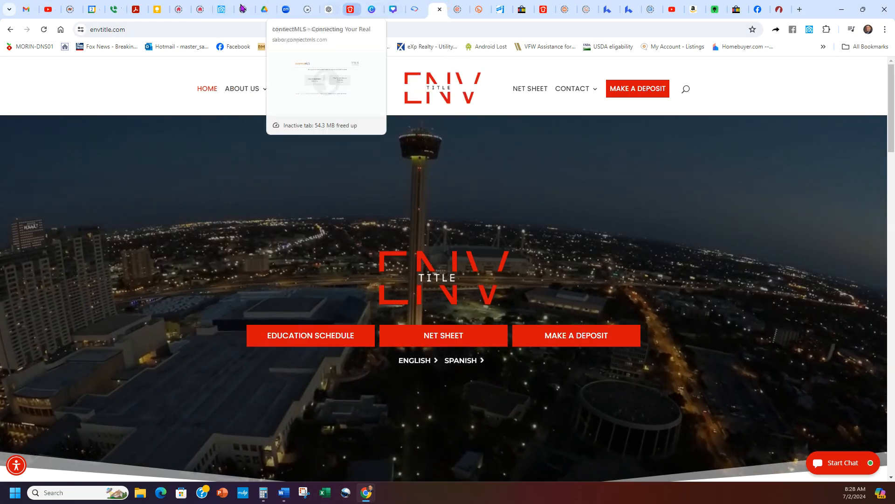
pyautogui.click(225, 8)
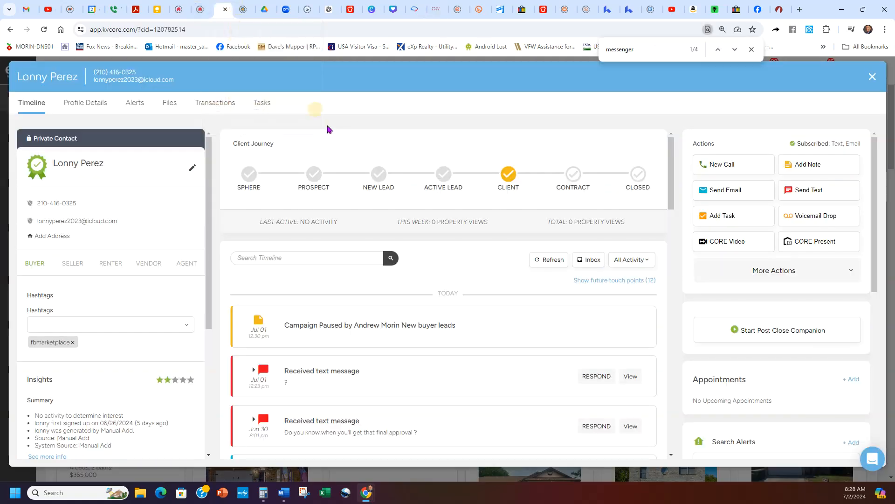
pyautogui.click(873, 76)
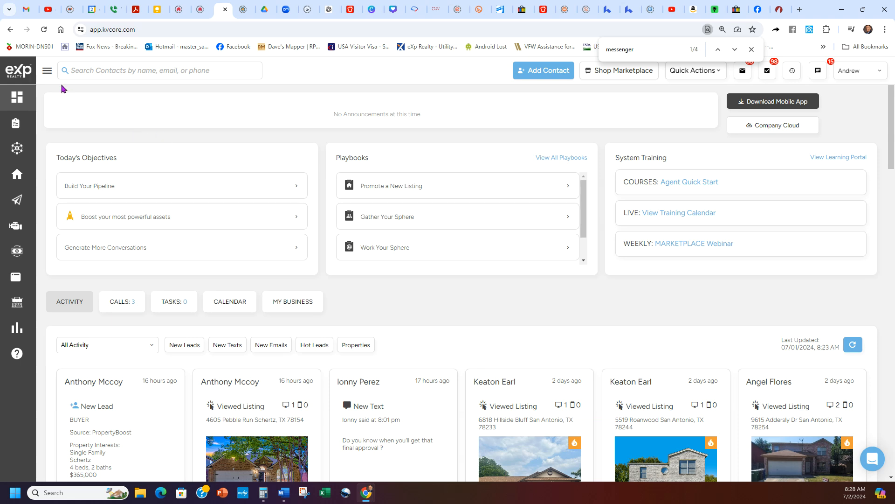
# Step: Go through Lead Engine in the sidebar to the Bulk Lead Import page
pyautogui.click(48, 70)
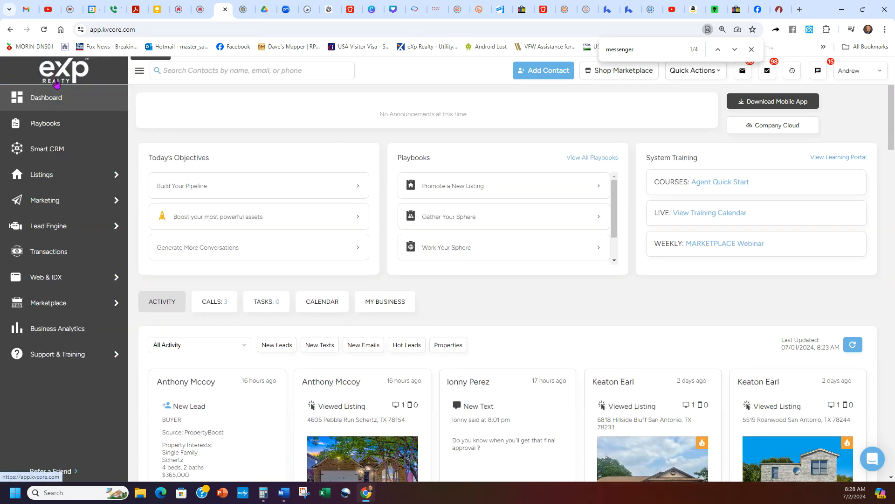
pyautogui.moveTo(57, 227)
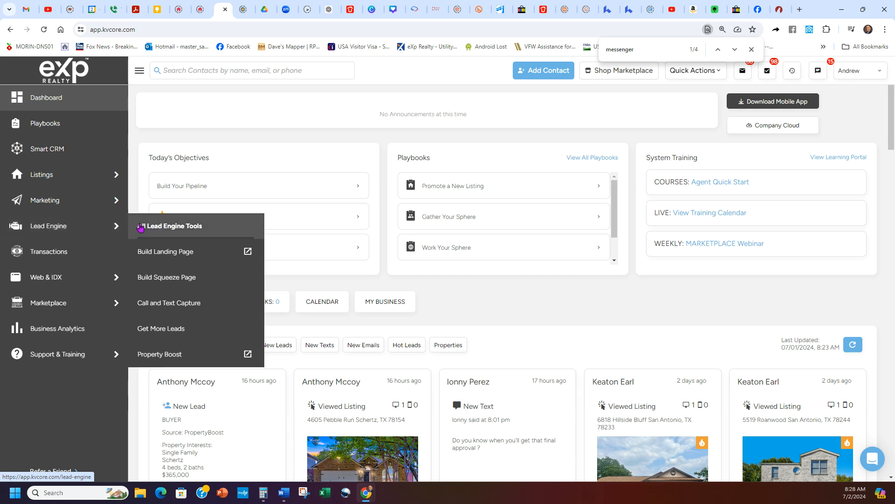
pyautogui.click(45, 226)
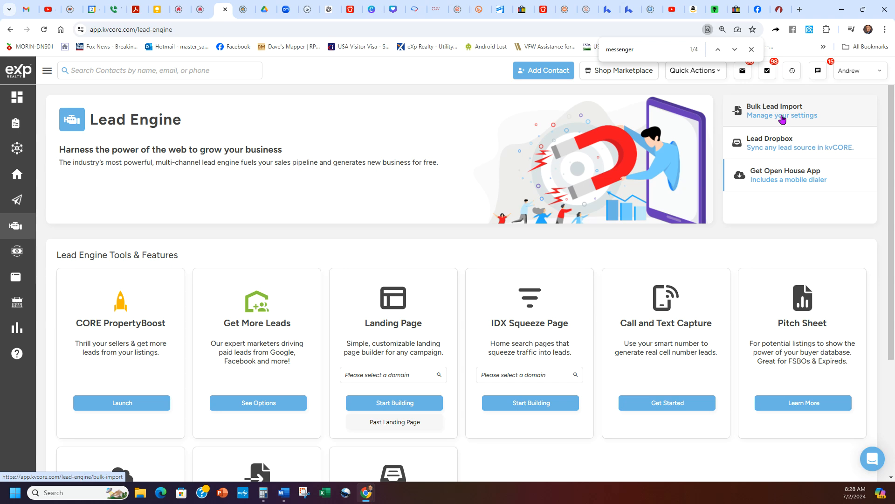
pyautogui.click(783, 117)
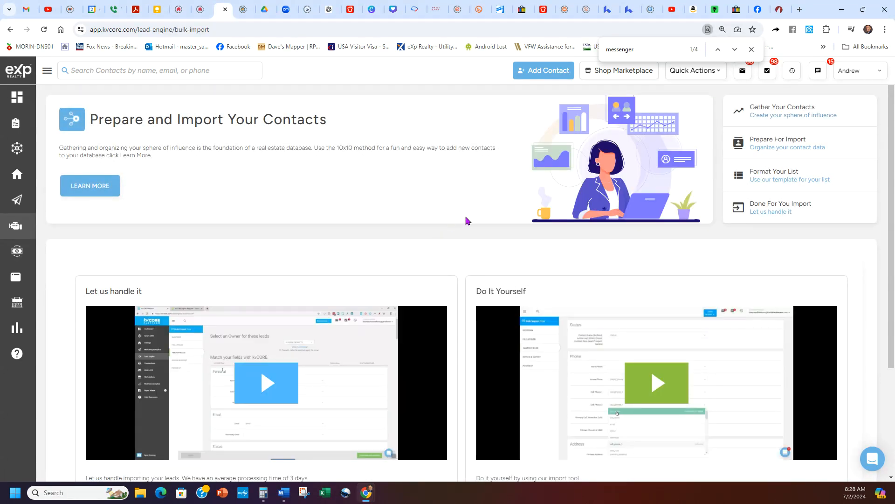
pyautogui.scroll(-3, 468, 220)
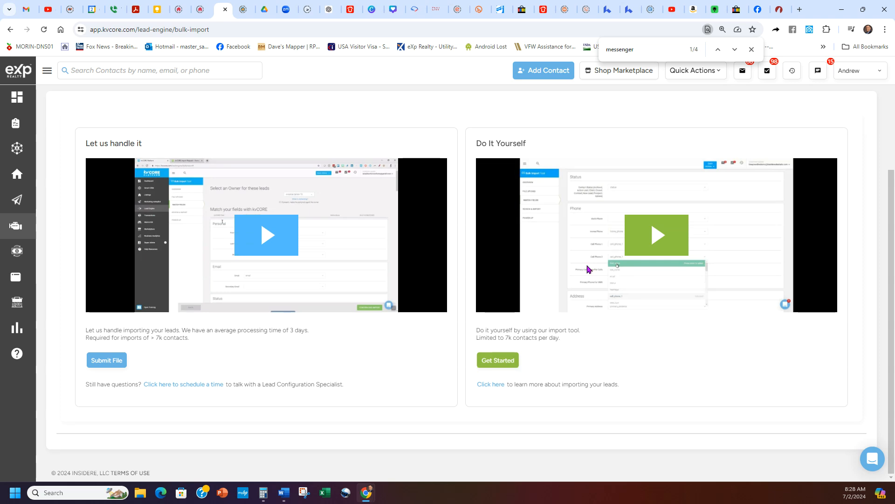
# Step: From the lead import help article, make a copy of the USA Format import template
pyautogui.click(491, 384)
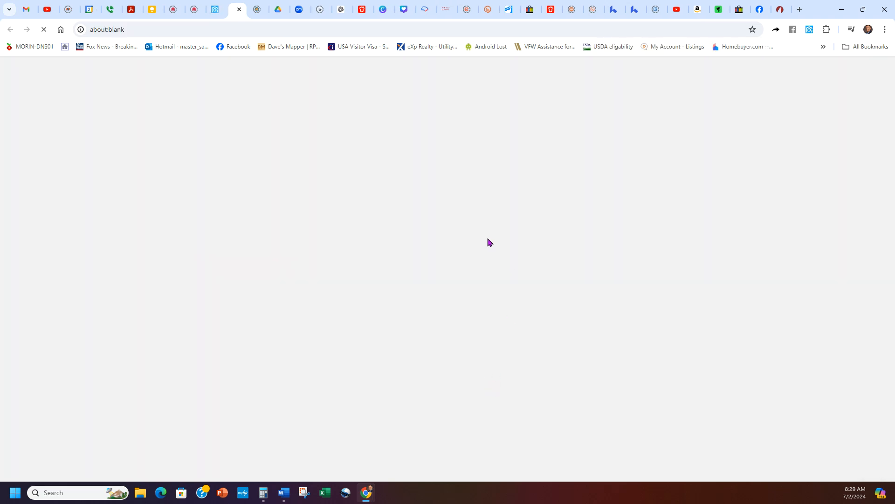
pyautogui.scroll(-5, 474, 256)
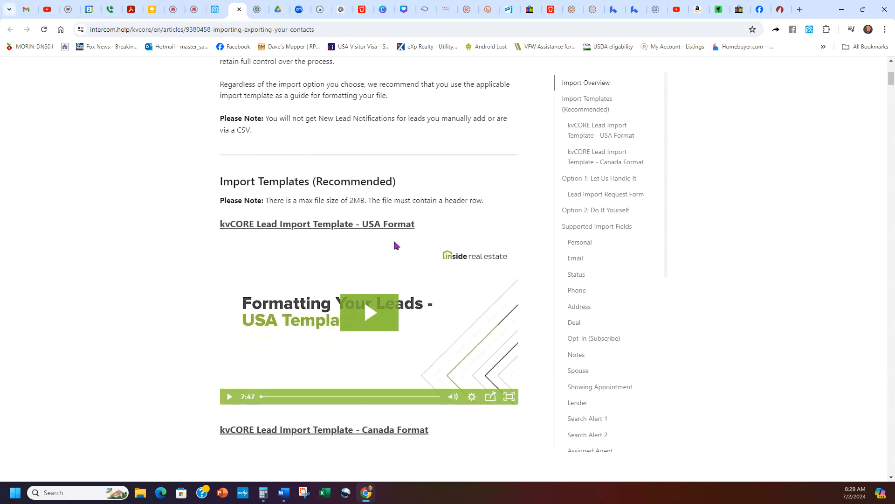
pyautogui.scroll(-1, 395, 246)
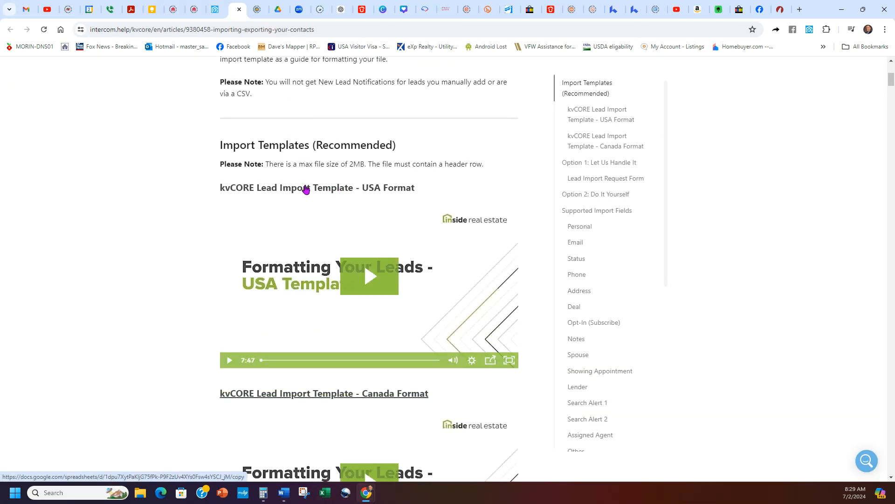
pyautogui.click(360, 188)
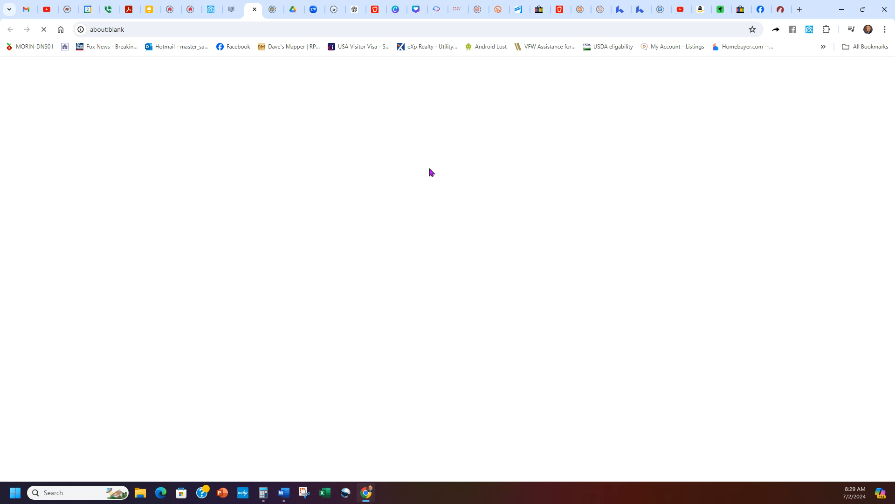
pyautogui.click(286, 271)
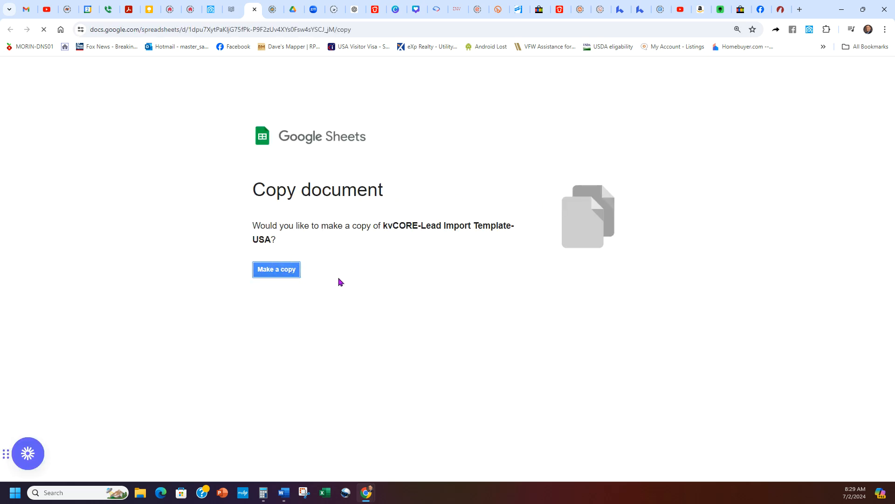
pyautogui.click(261, 275)
pyautogui.click(233, 8)
# Step: Review the template's Commonly Used Fields sheet, checking email, cell_phone_1 and spouse_first_name columns
pyautogui.click(252, 7)
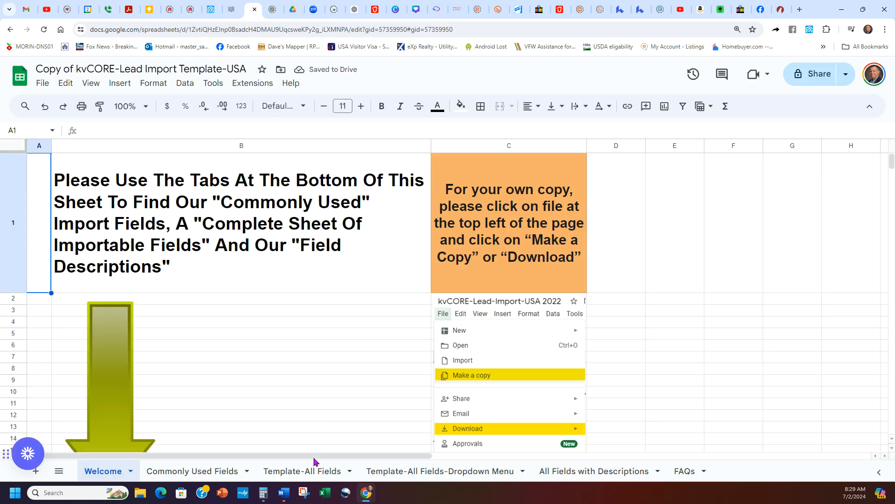
pyautogui.click(200, 472)
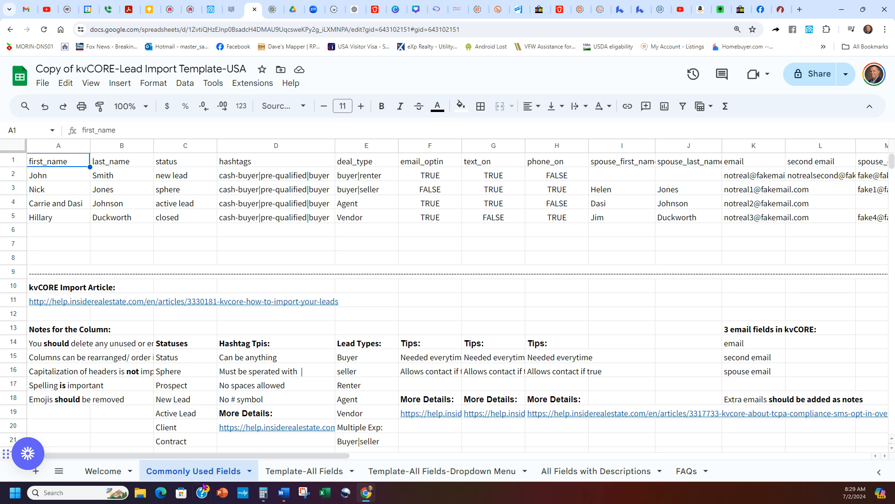
pyautogui.click(223, 472)
pyautogui.moveTo(343, 456); pyautogui.dragTo(422, 441)
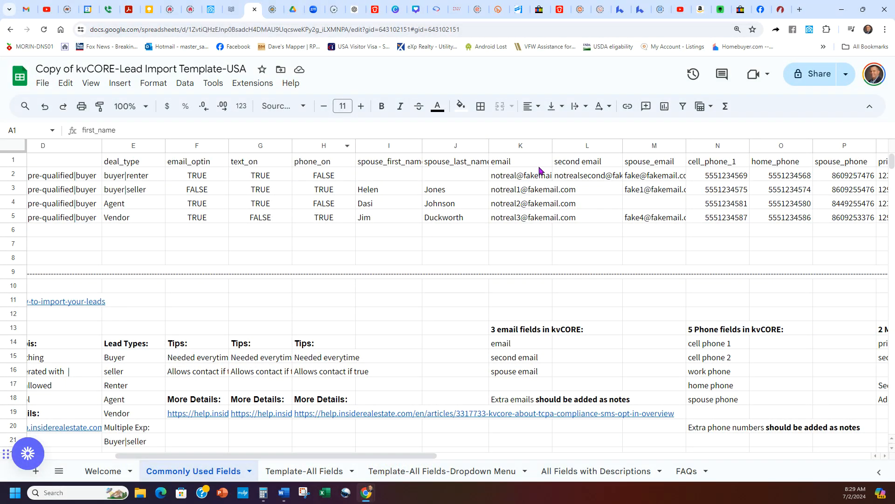
pyautogui.rightClick(693, 178)
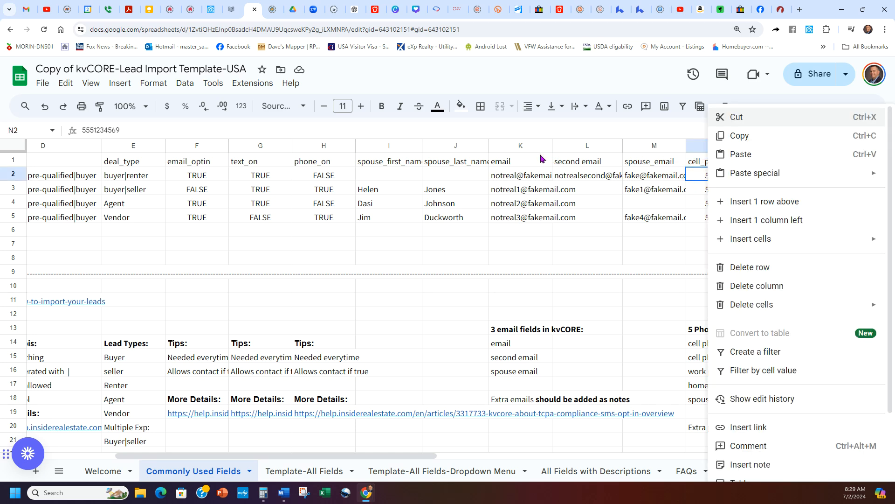
pyautogui.click(541, 158)
pyautogui.moveTo(530, 214)
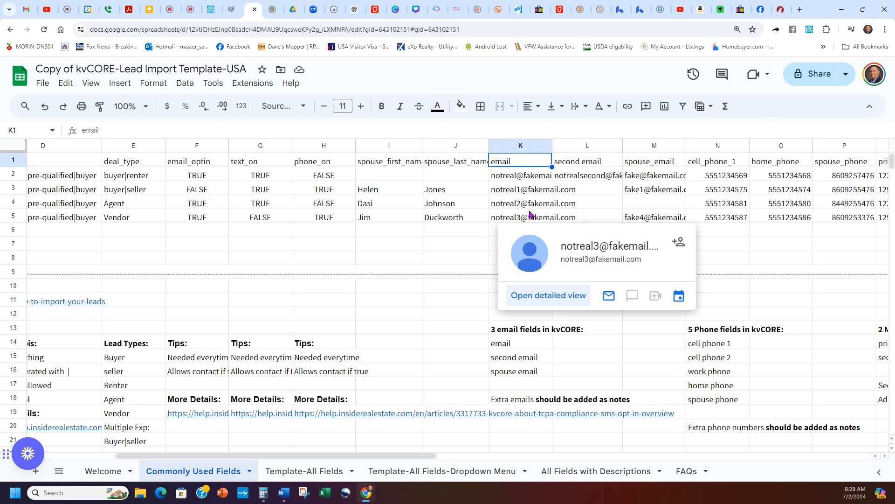
pyautogui.click(709, 161)
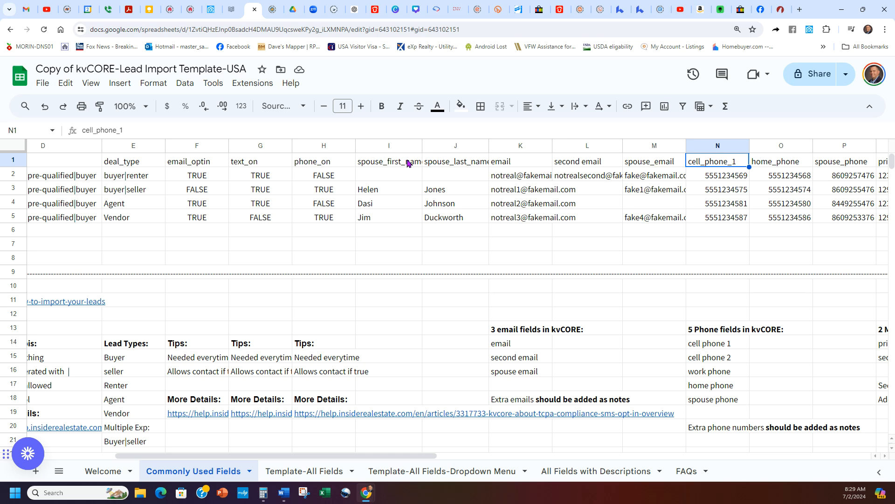
pyautogui.click(407, 163)
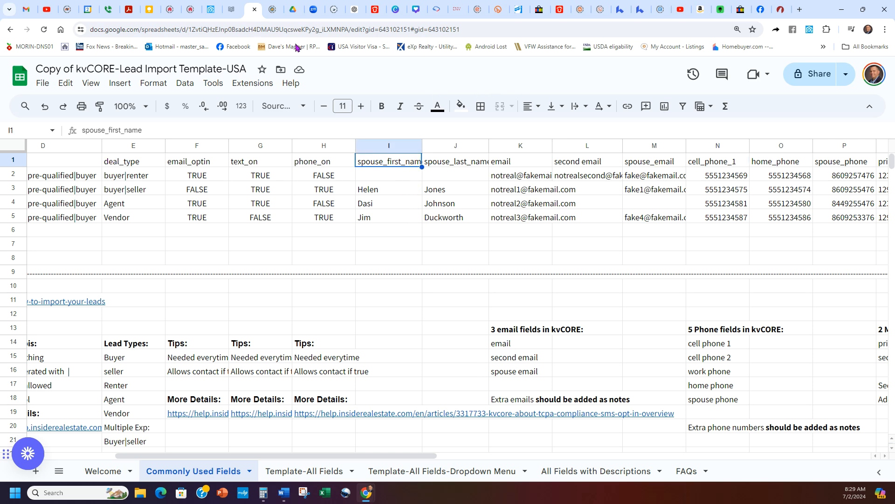
# Step: Close the template spreadsheet and help article tabs to return to kvCORE
pyautogui.click(254, 10)
pyautogui.click(235, 10)
pyautogui.click(219, 9)
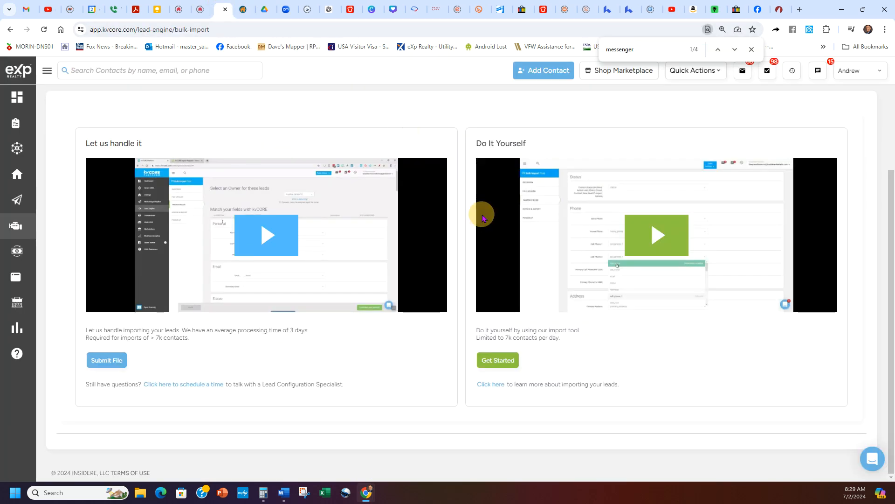
# Step: Upload test file.csv (6 contacts, 16 columns) to the Do It Yourself import and accept the terms
pyautogui.click(502, 365)
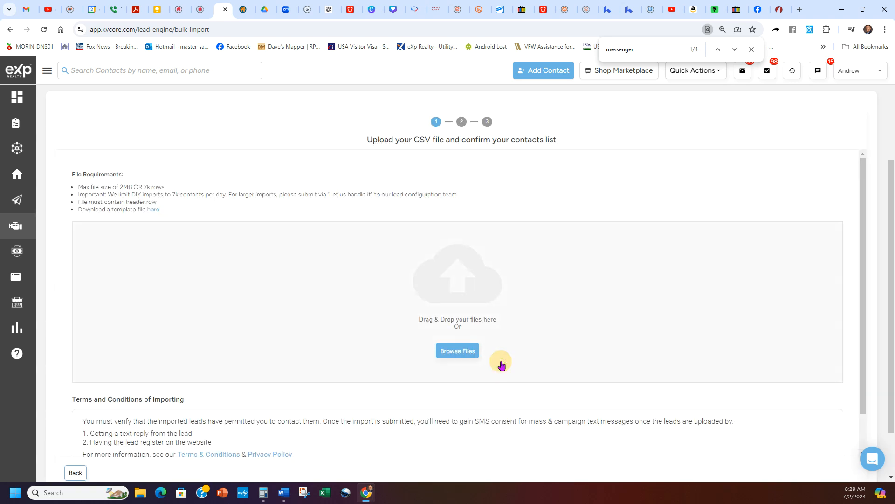
pyautogui.click(418, 273)
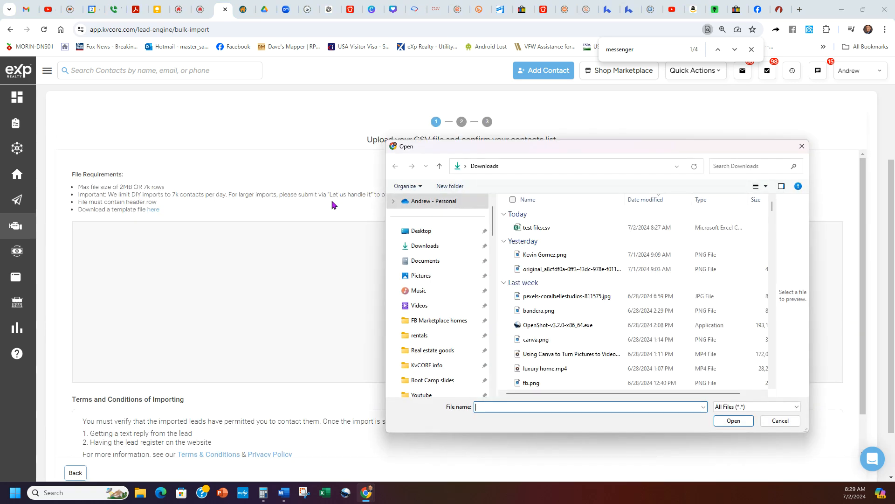
pyautogui.doubleClick(517, 225)
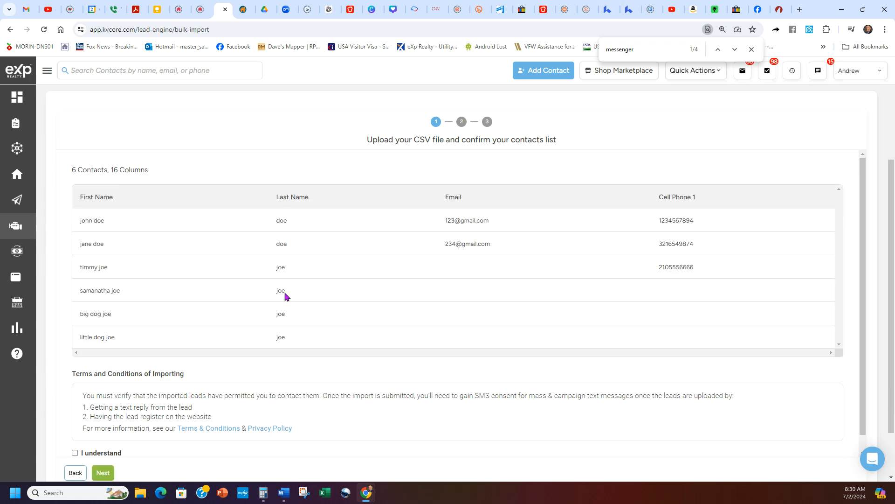
pyautogui.click(75, 453)
pyautogui.click(107, 474)
# Step: Confirm the 4 of 4 matched fields and advance to review, with 3 contacts ready to import
pyautogui.scroll(-2, 390, 271)
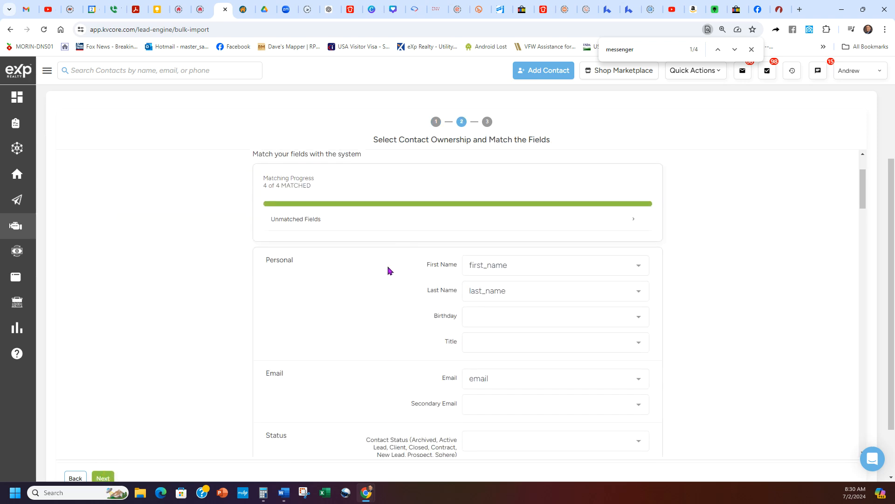
pyautogui.moveTo(317, 187); pyautogui.dragTo(196, 214)
pyautogui.scroll(-4, 376, 287)
pyautogui.scroll(-9, 373, 288)
pyautogui.scroll(14, 368, 288)
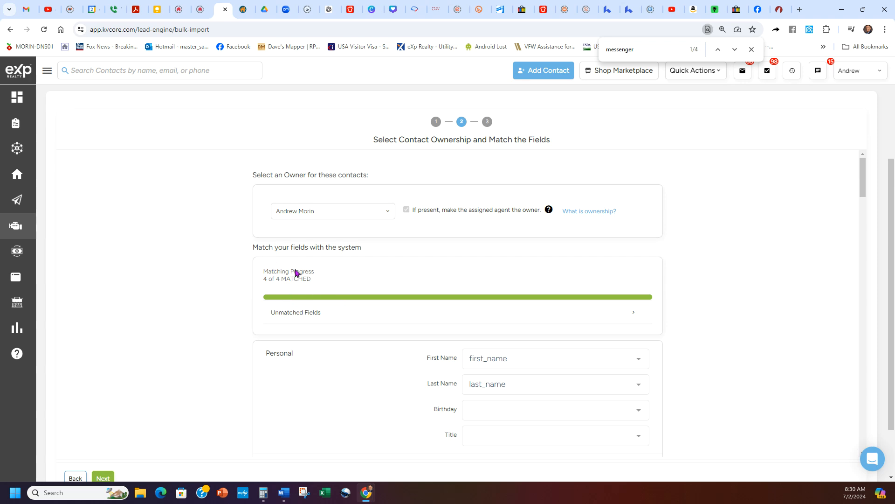
pyautogui.click(102, 477)
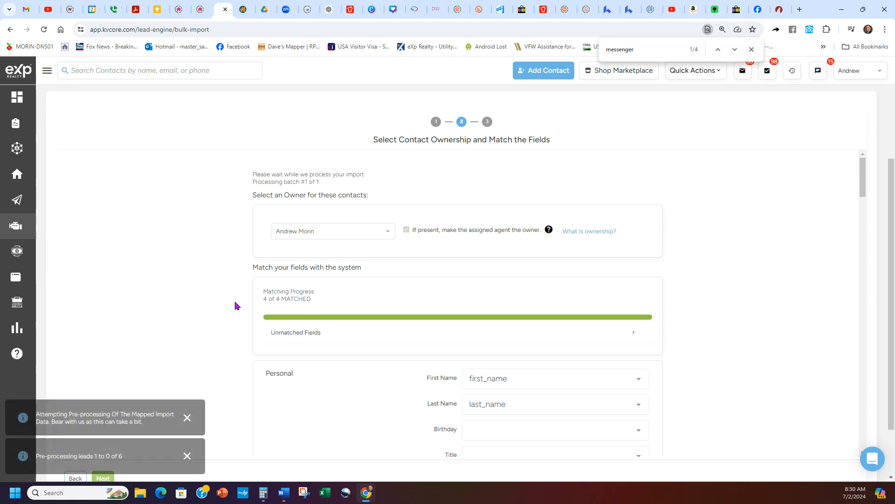
pyautogui.scroll(-2, 259, 286)
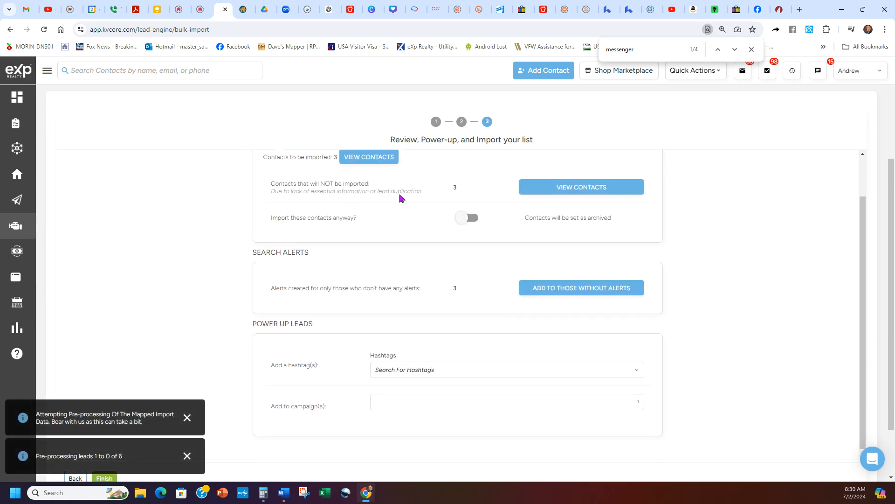
# Step: Choose 'Best seller campaign' in the Add to campaign(s) dropdown
pyautogui.click(444, 189)
pyautogui.scroll(-2, 422, 265)
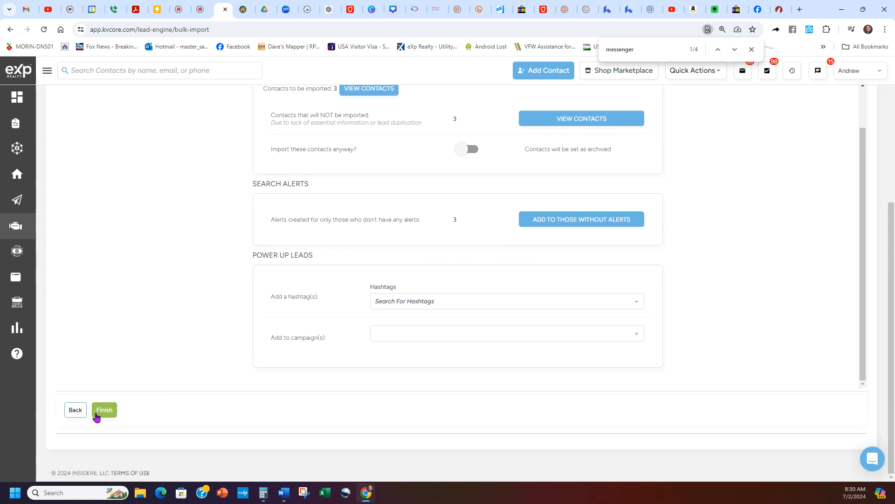
pyautogui.scroll(1, 431, 317)
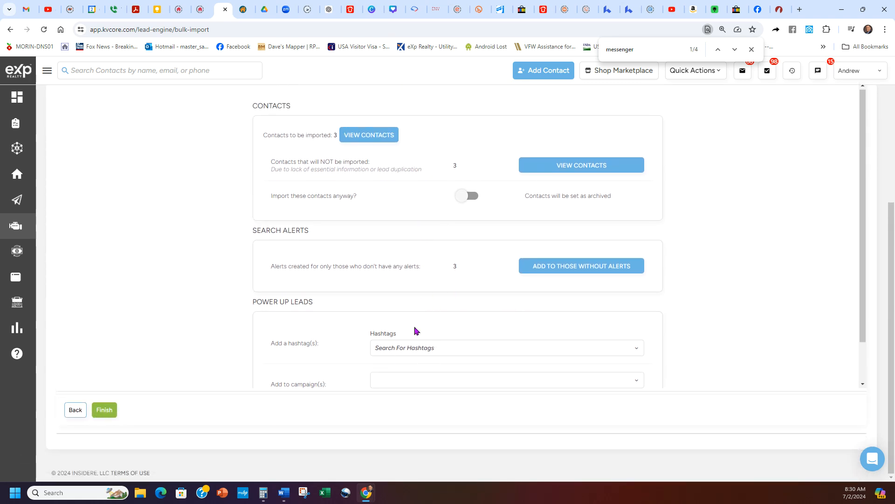
pyautogui.scroll(-1, 410, 348)
pyautogui.click(417, 335)
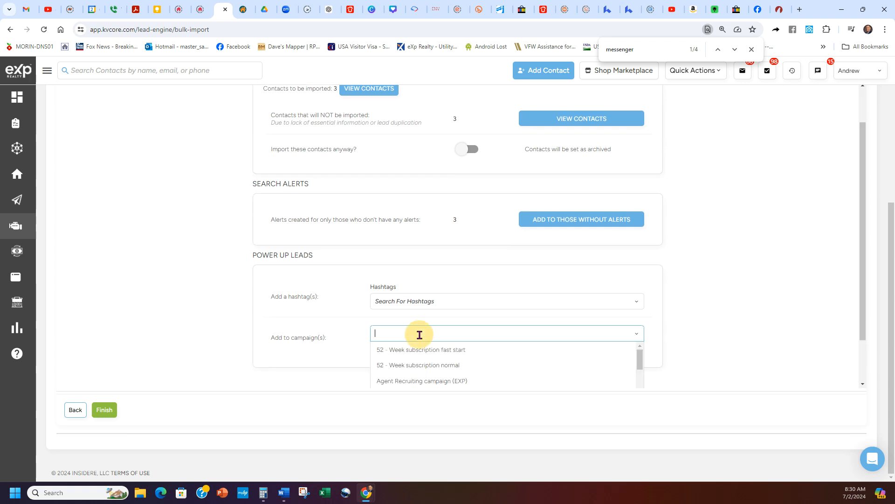
pyautogui.scroll(-2, 416, 373)
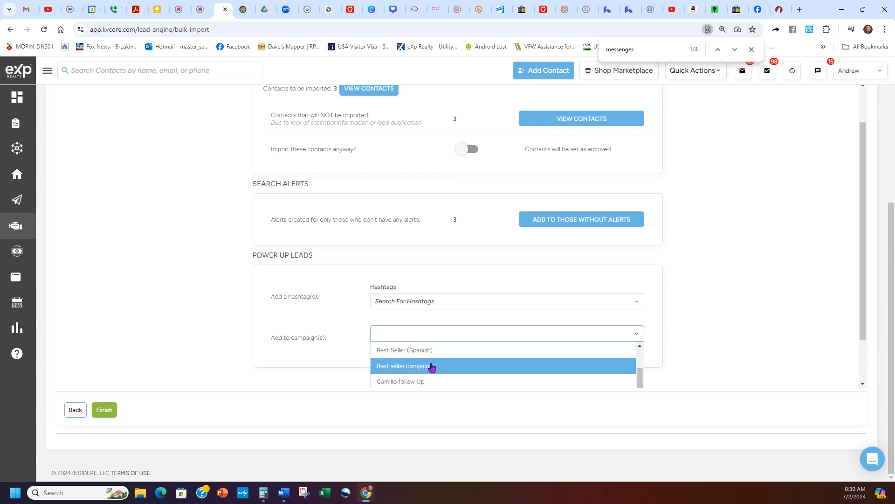
pyautogui.click(414, 366)
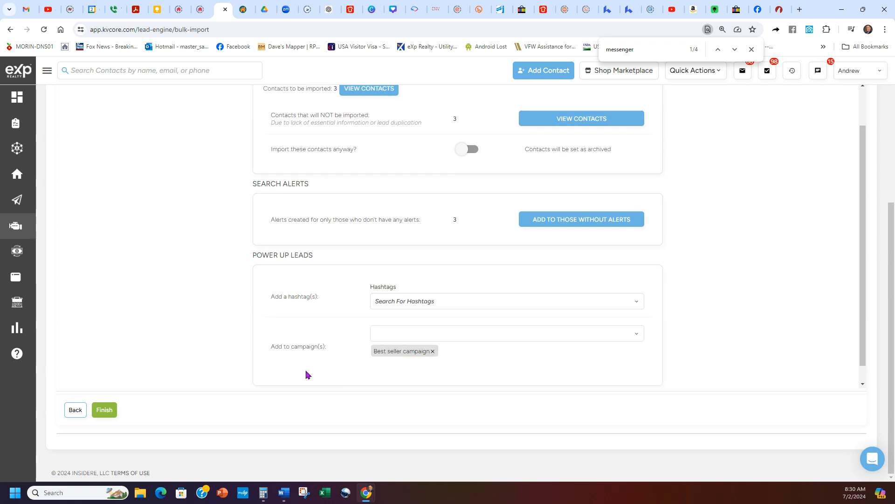
# Step: Open the Hashtags field and close it without adding any hashtag
pyautogui.click(420, 303)
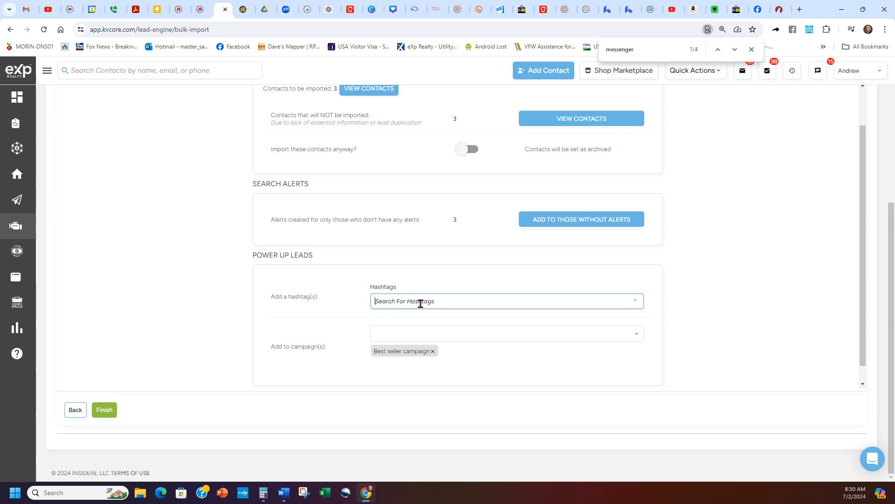
pyautogui.click(412, 297)
pyautogui.scroll(1, 384, 270)
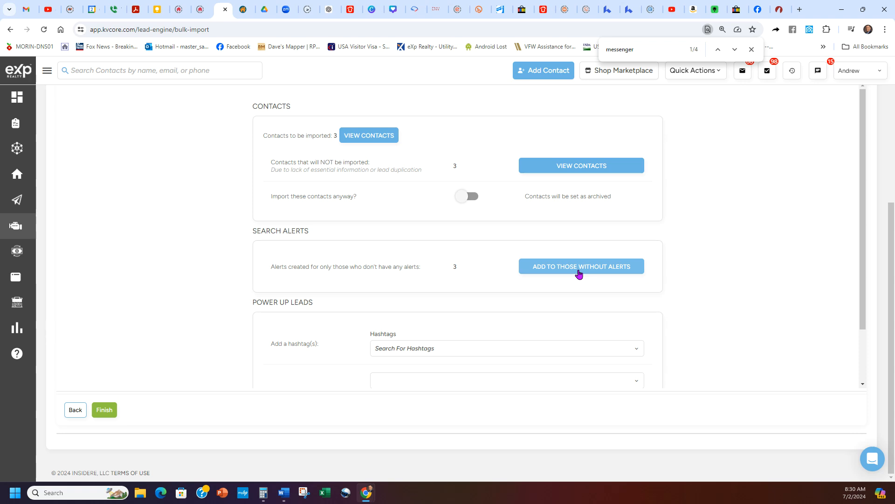
pyautogui.rightClick(240, 329)
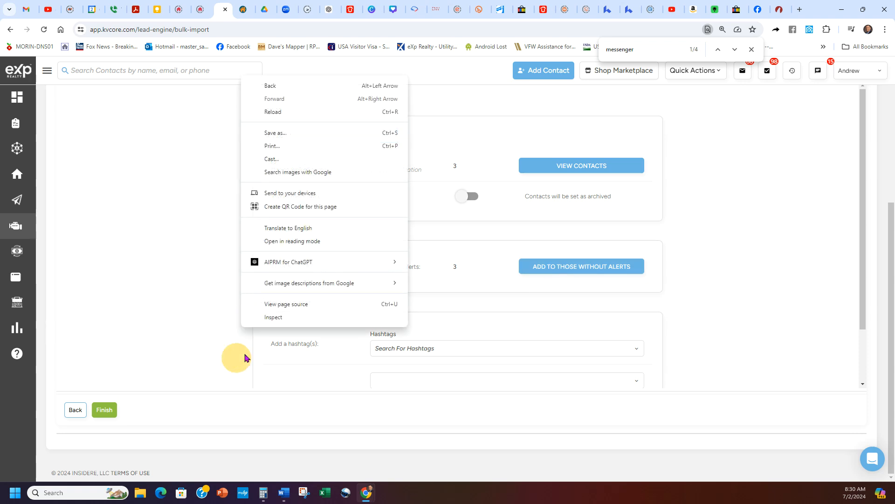
pyautogui.click(132, 313)
pyautogui.scroll(5, 230, 317)
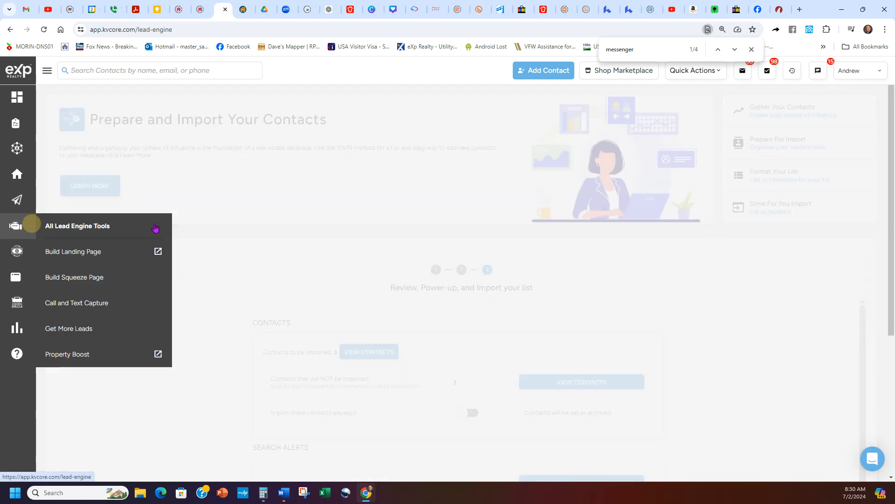
# Step: Go to Lead Engine's Bulk Lead Import page showing the Let us handle it and Do It Yourself options
pyautogui.click(28, 226)
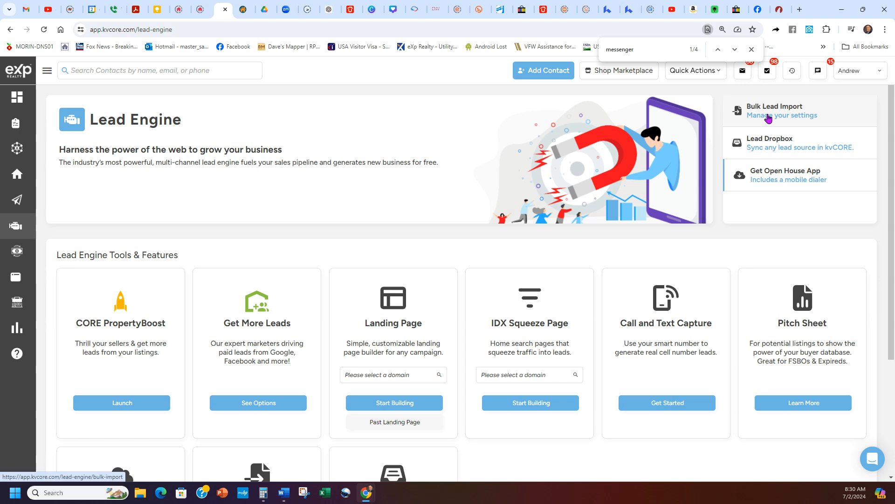
pyautogui.click(769, 119)
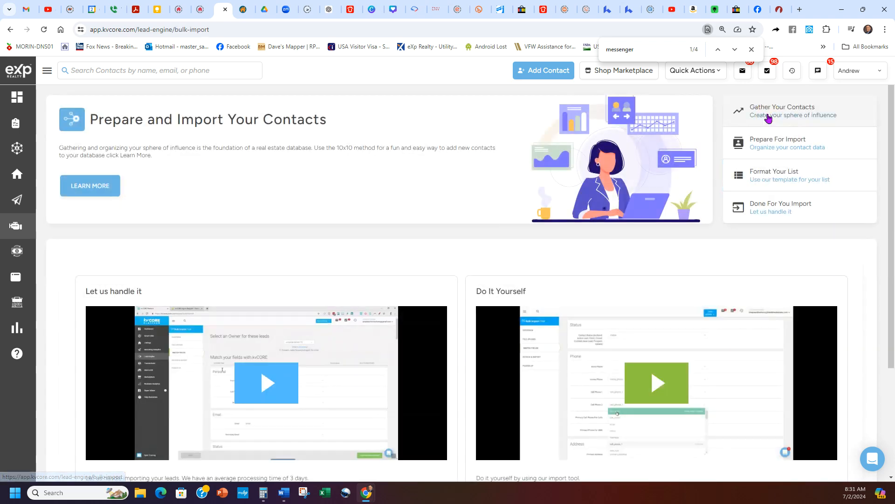
pyautogui.scroll(-2, 304, 280)
pyautogui.moveTo(140, 198); pyautogui.dragTo(87, 193)
pyautogui.click(187, 187)
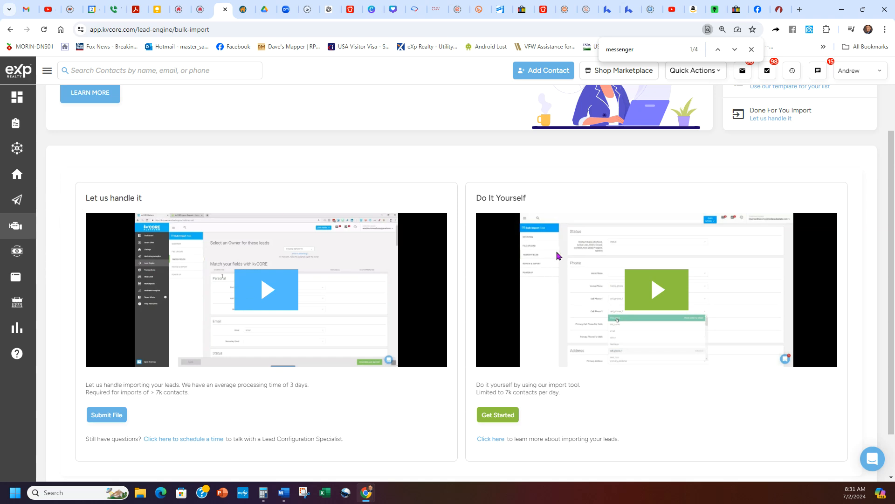
pyautogui.scroll(-2, 499, 311)
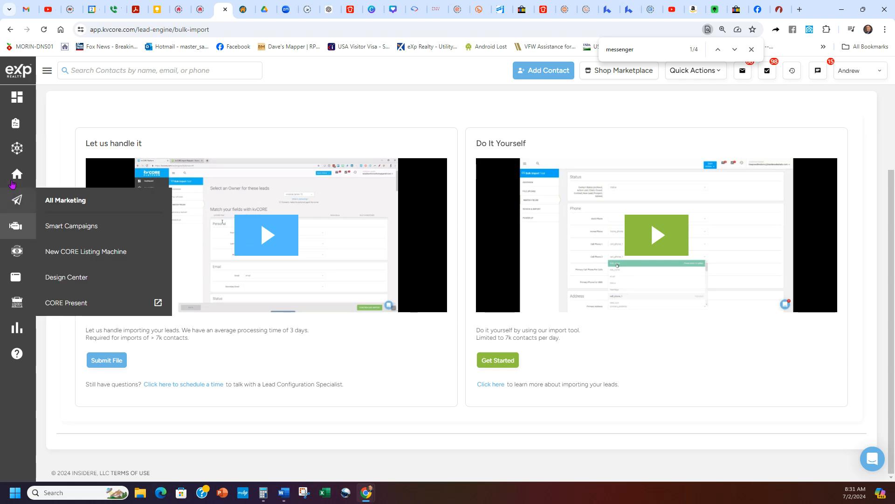
# Step: Go from the Contacts list to the main dashboard's recent lead activity feed
pyautogui.click(17, 148)
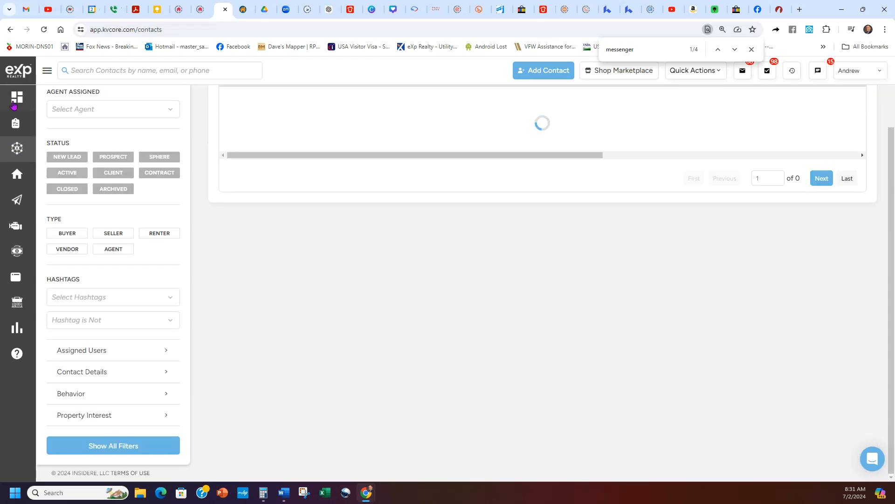
pyautogui.click(14, 101)
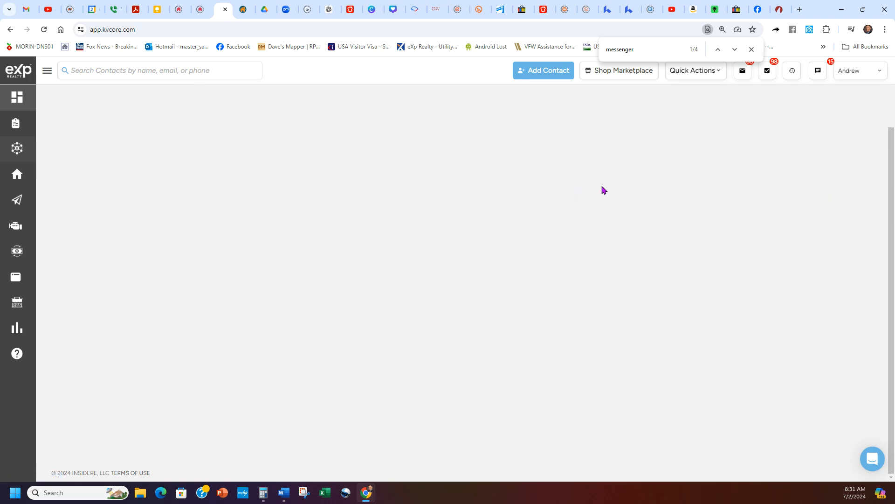